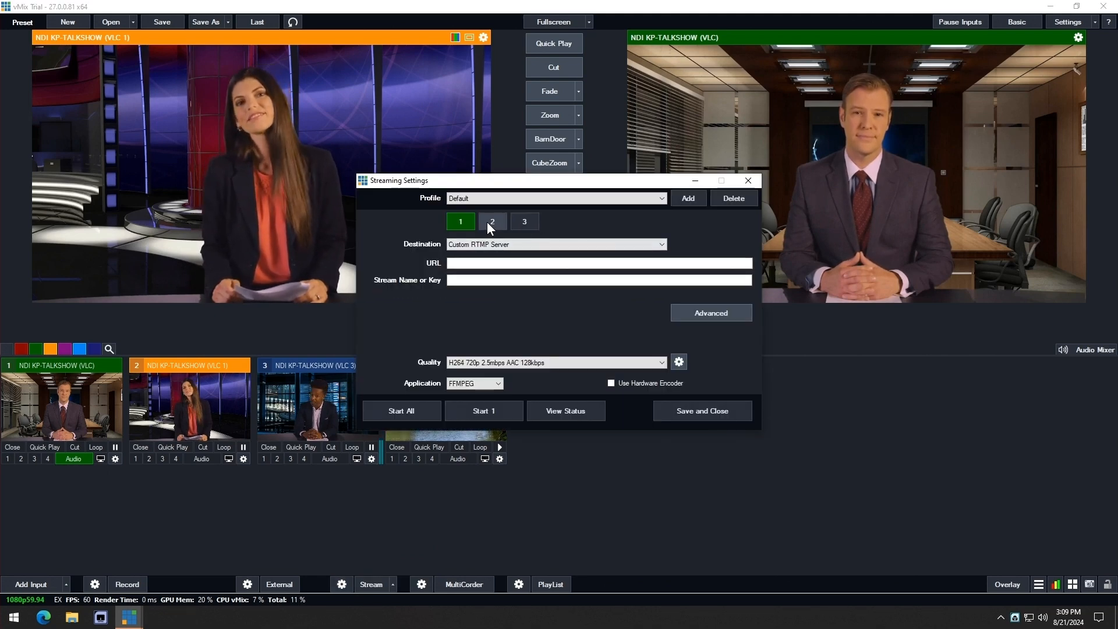
- Browse the destination and quality options in the Streaming Settings dialog, then close it
click(492, 244)
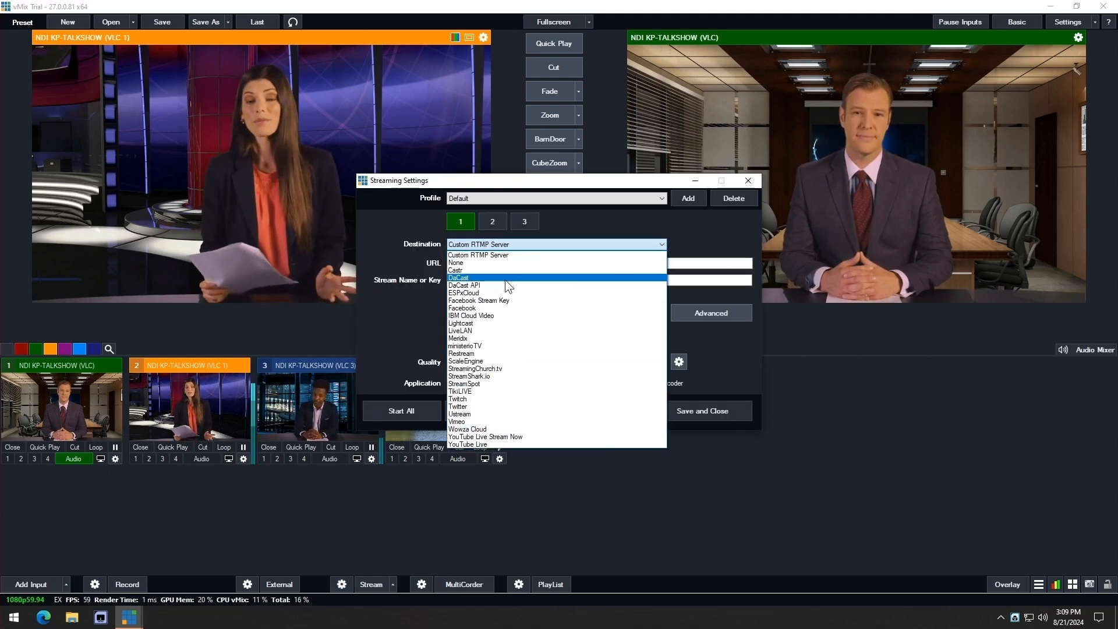
click(395, 324)
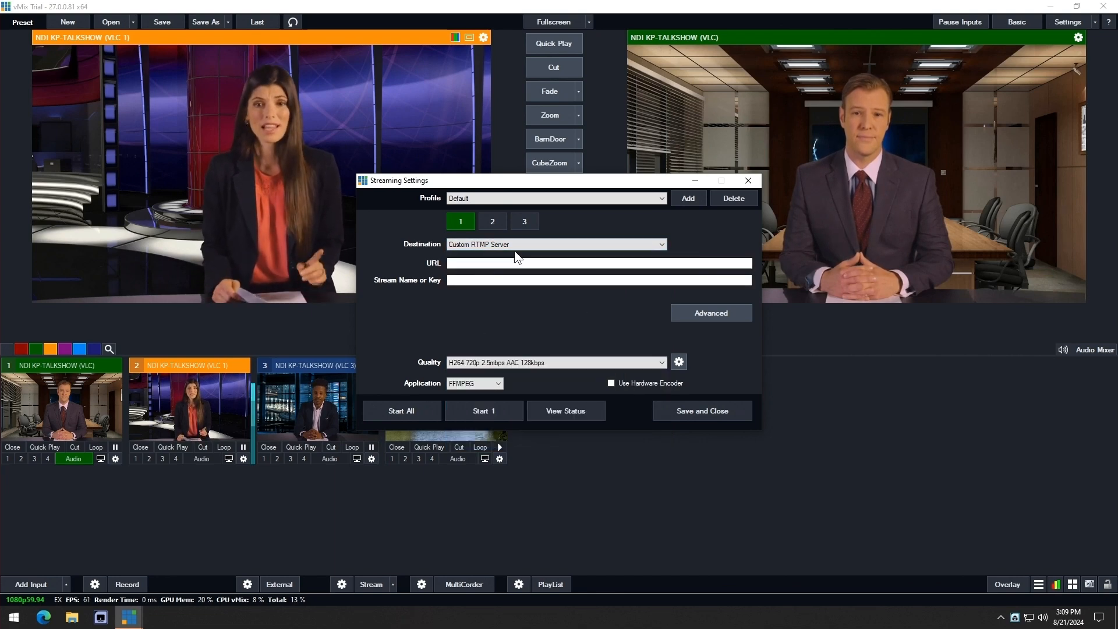
click(569, 362)
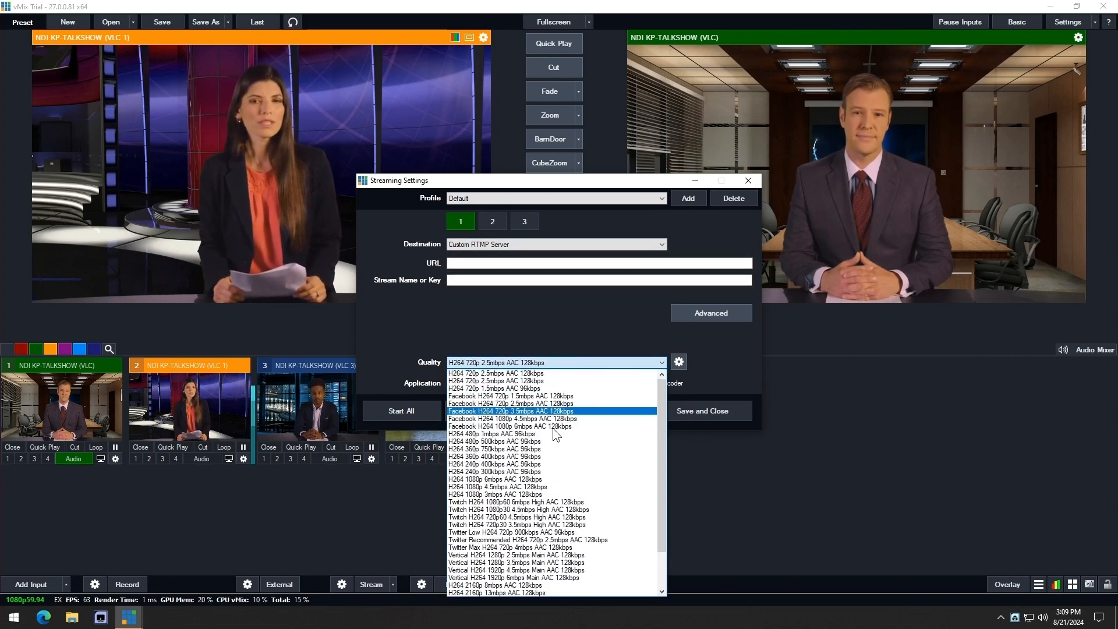
click(568, 336)
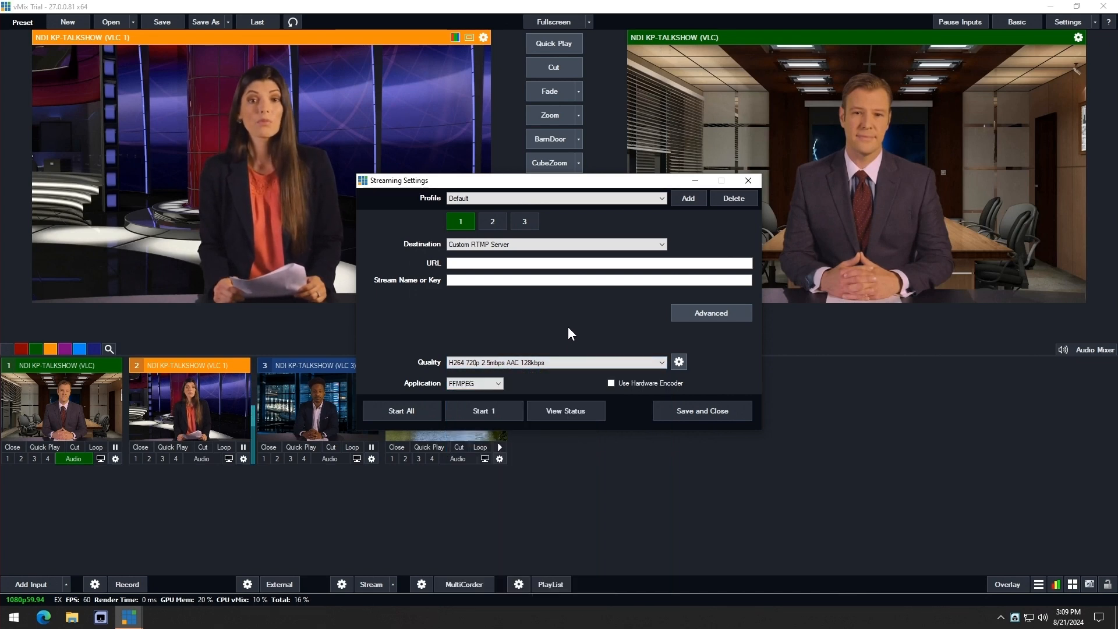
click(749, 181)
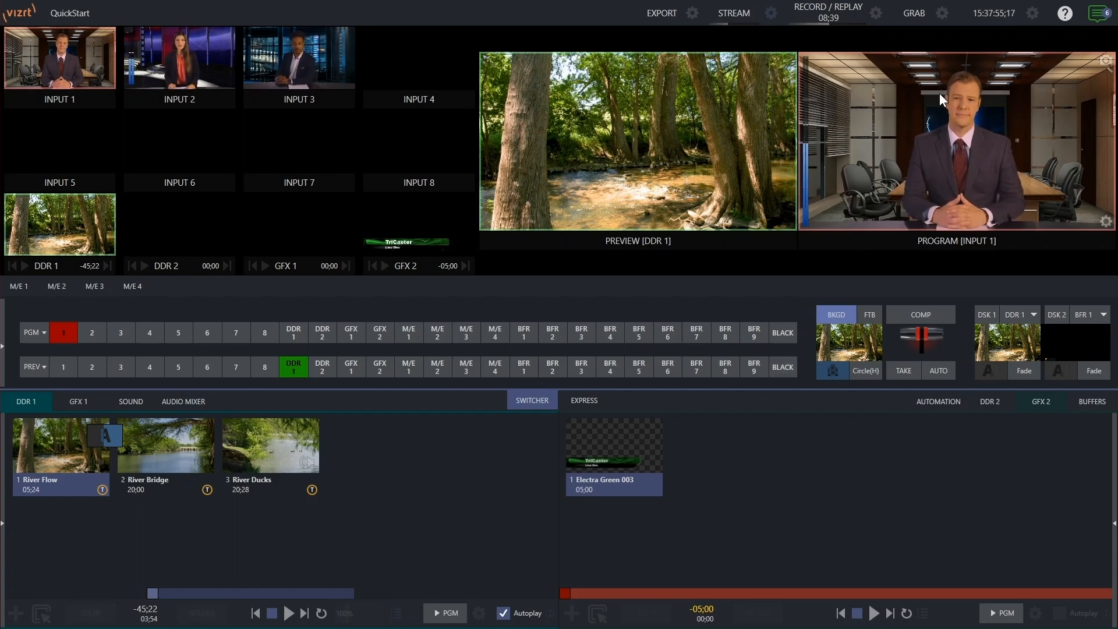
- Review the Record MIX 1 and Record MIX 2 settings in the program output configuration, then close it
click(1105, 221)
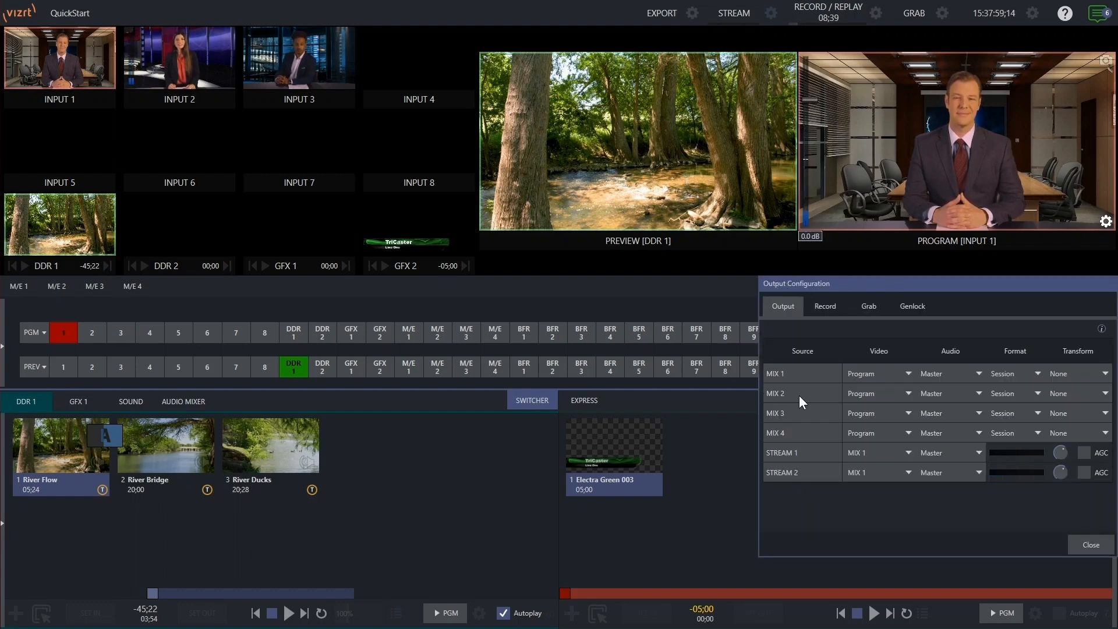
click(824, 305)
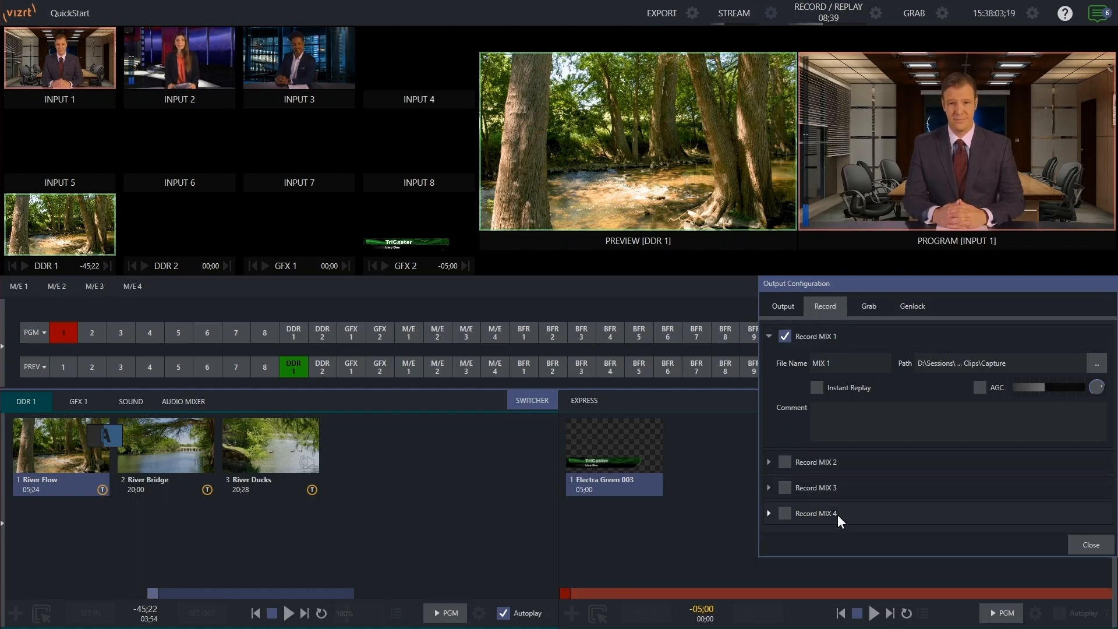
click(769, 463)
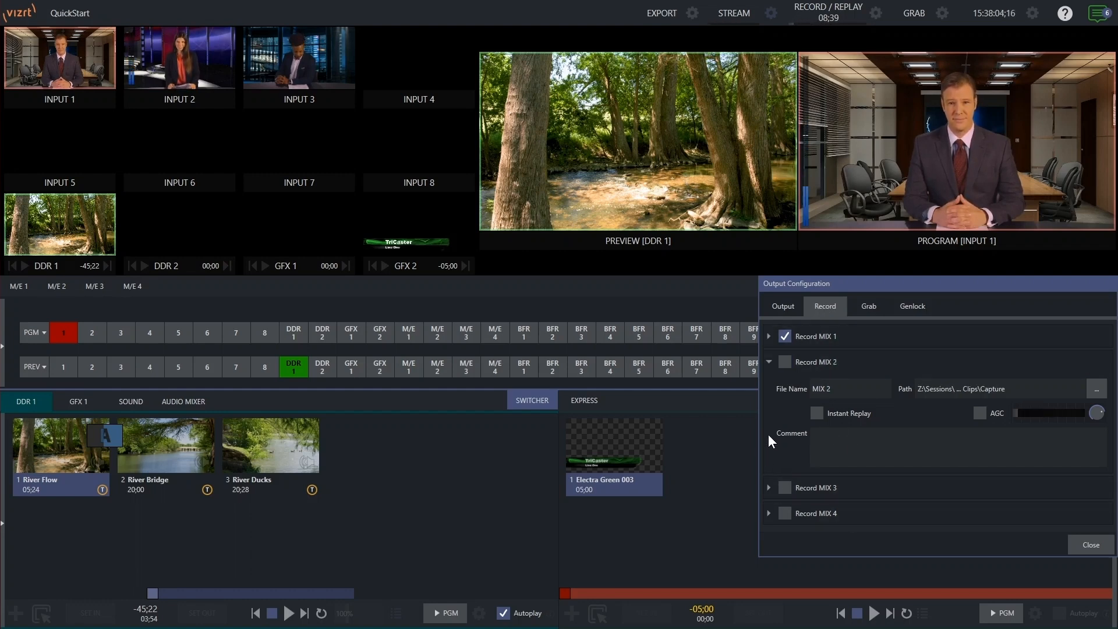
click(768, 337)
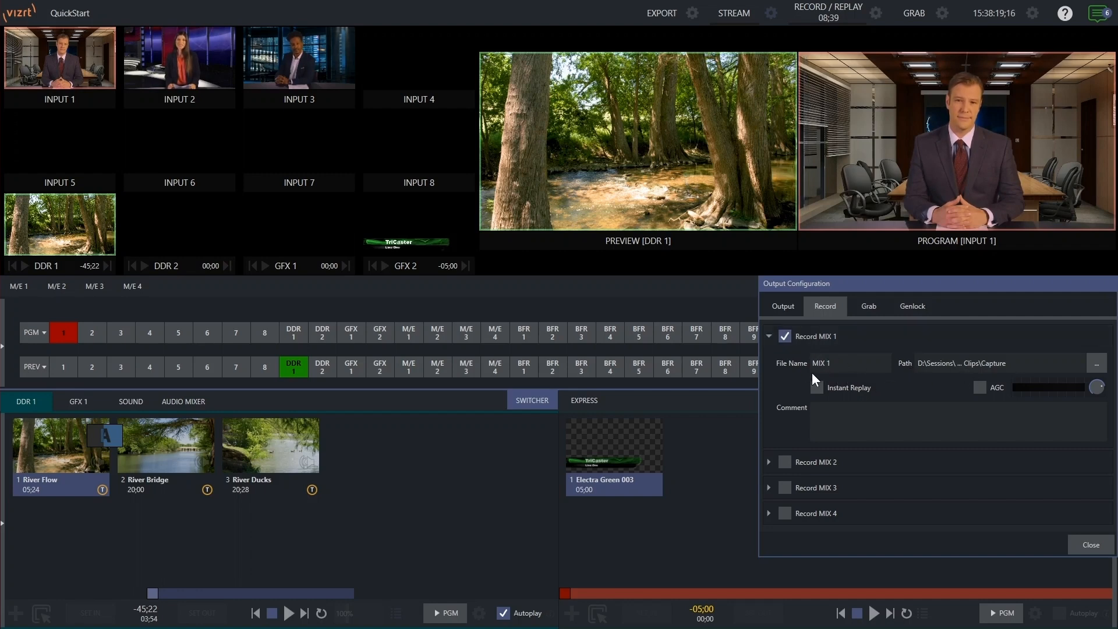
click(1076, 541)
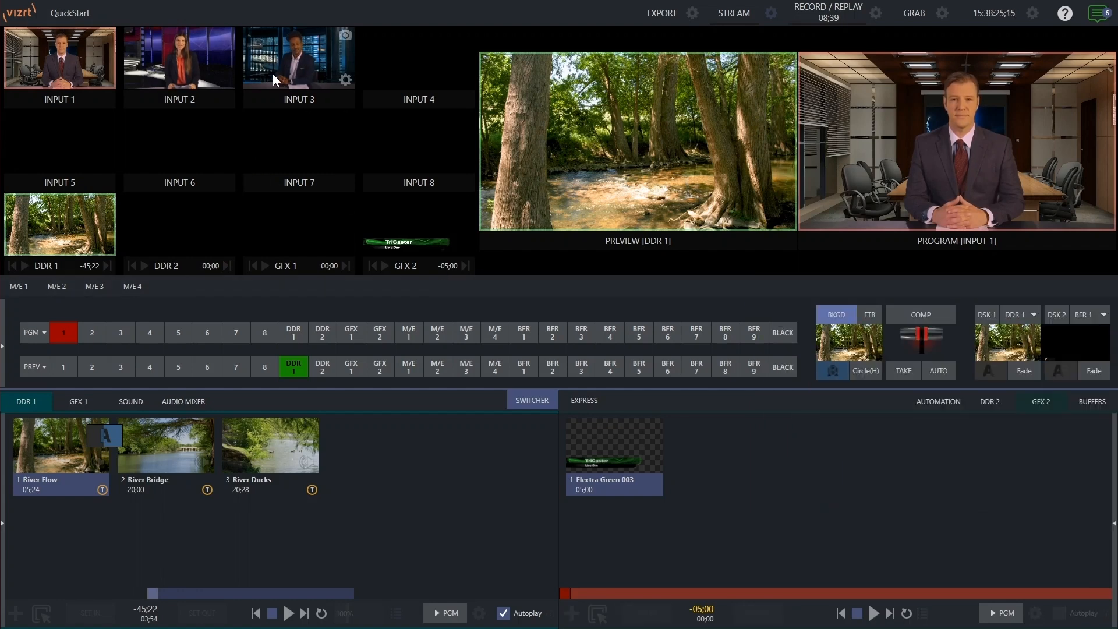
- Enable recording in Input 3's capture settings and close its configuration
click(345, 80)
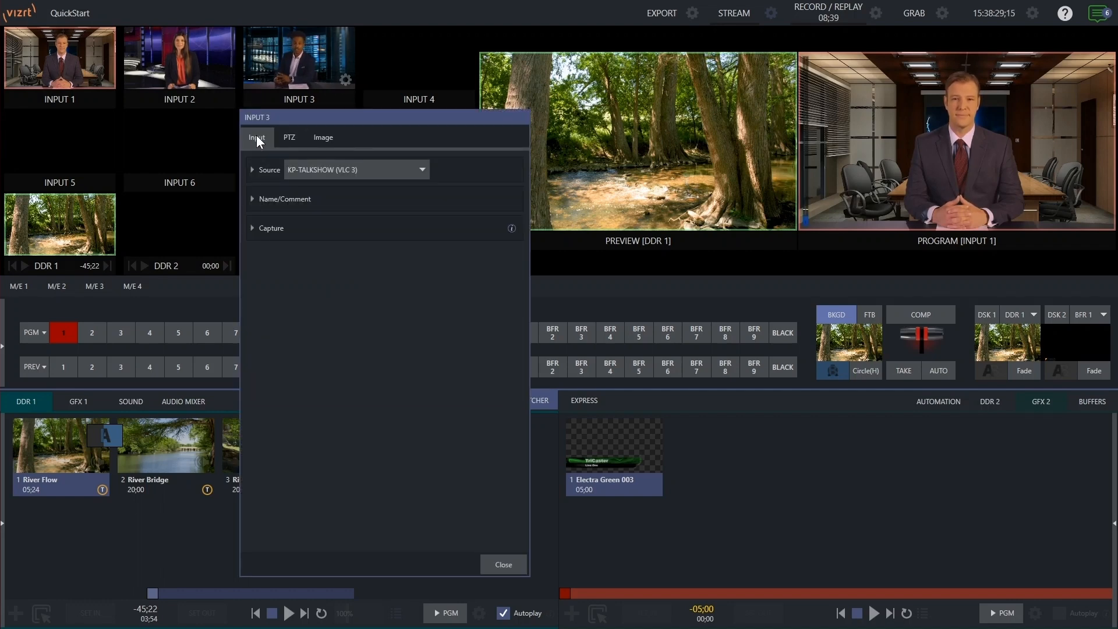
click(253, 227)
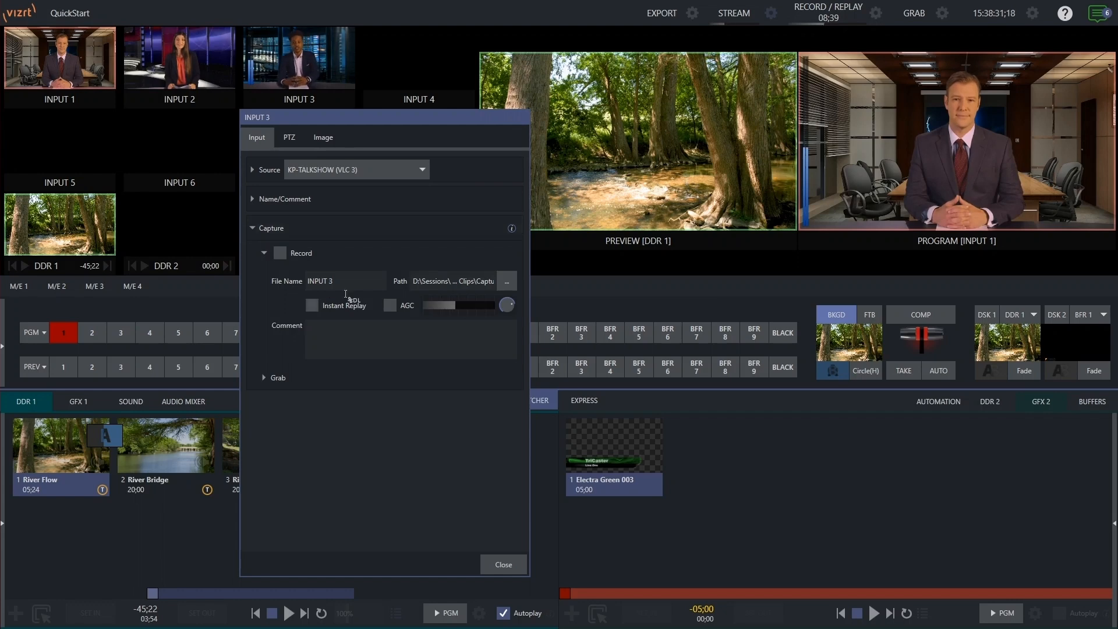
click(279, 253)
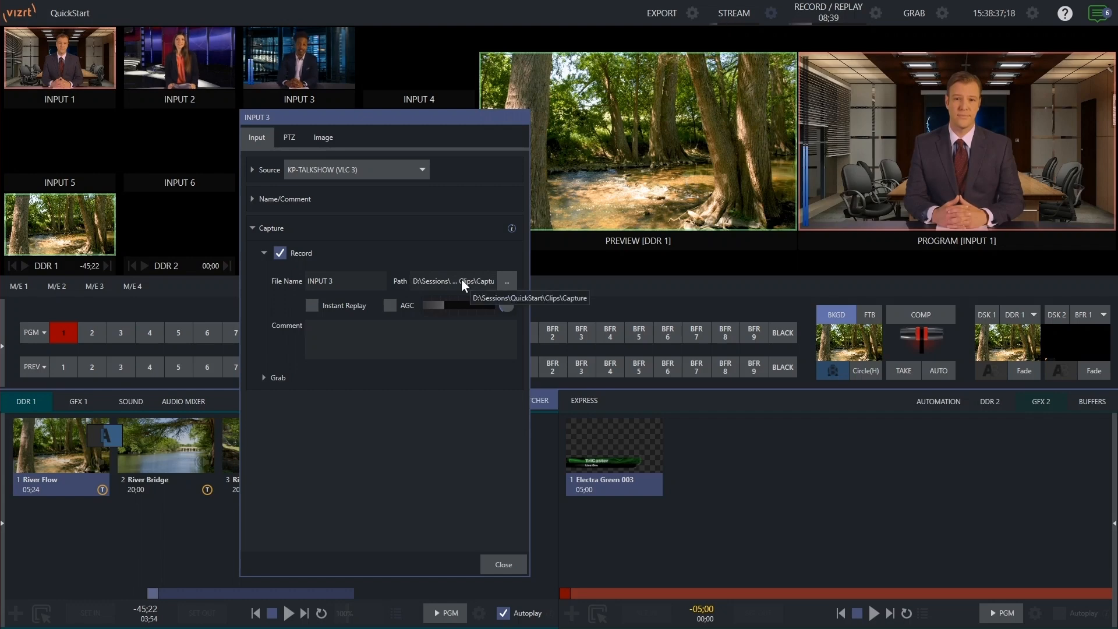
click(504, 563)
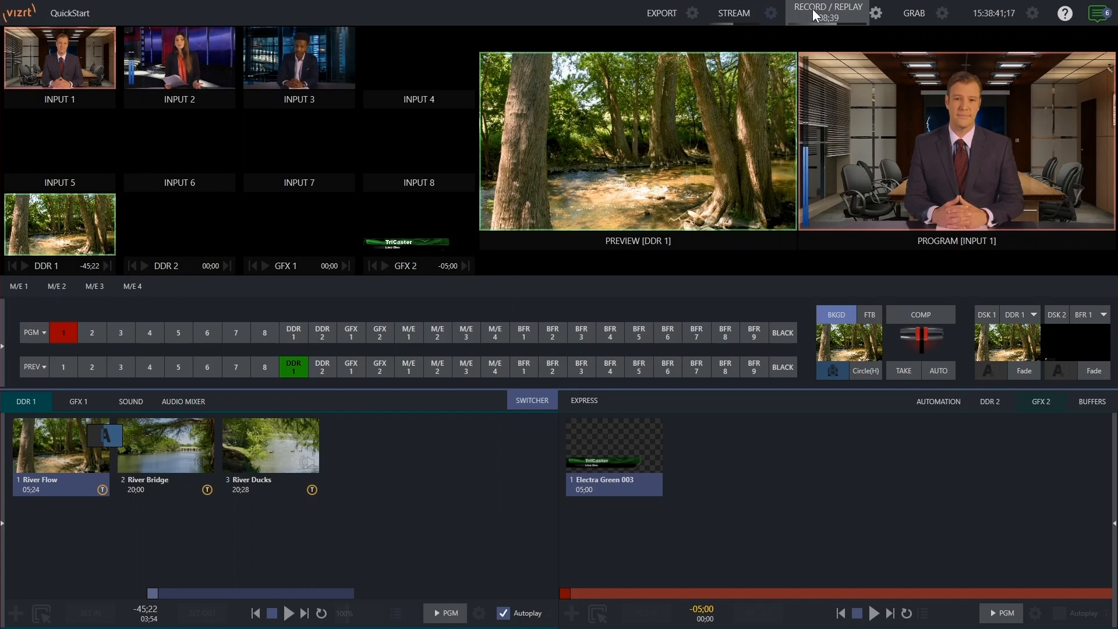
- Start recording, then stop the recording
click(831, 11)
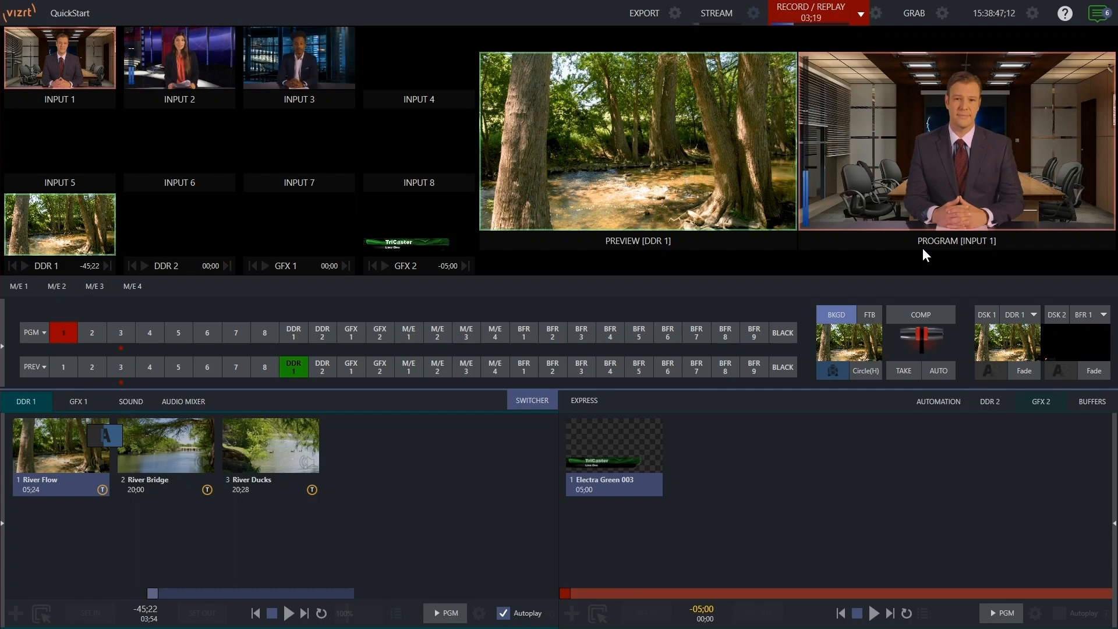
click(861, 10)
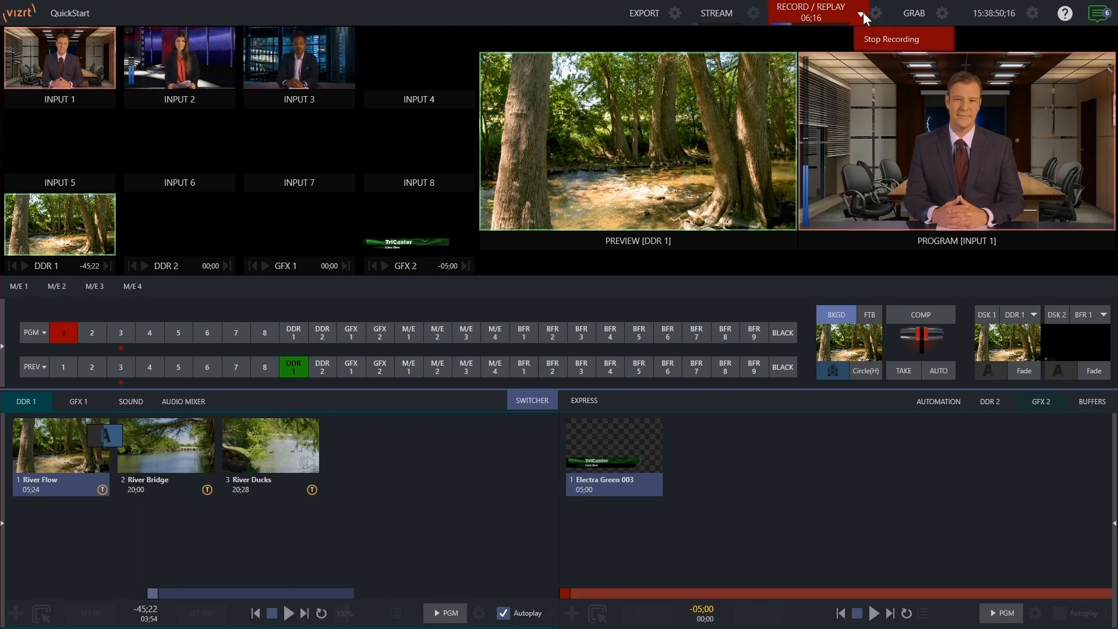
click(883, 40)
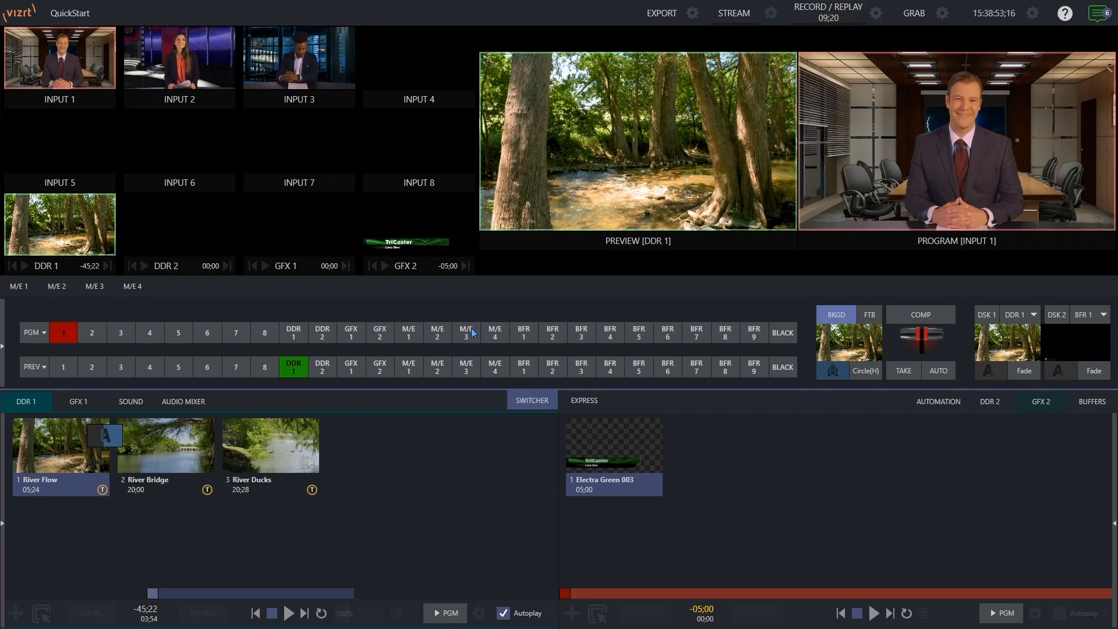
- Browse the recent recorded clips MIX 1.mov and INPUT 3.mov in the DDR 1 media browser without adding them
click(16, 613)
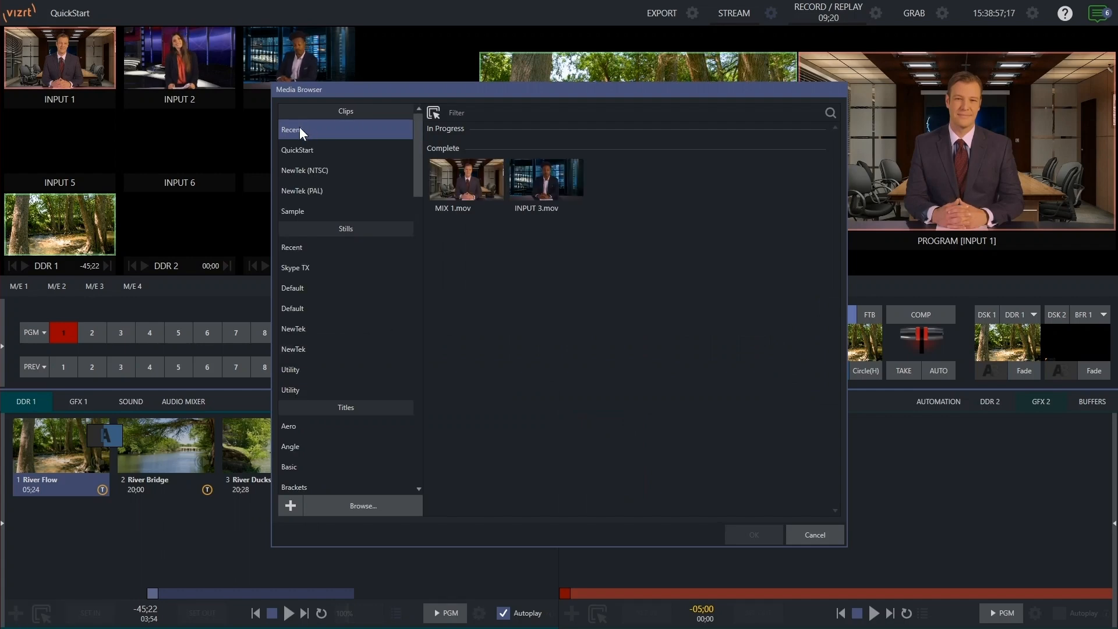
click(457, 184)
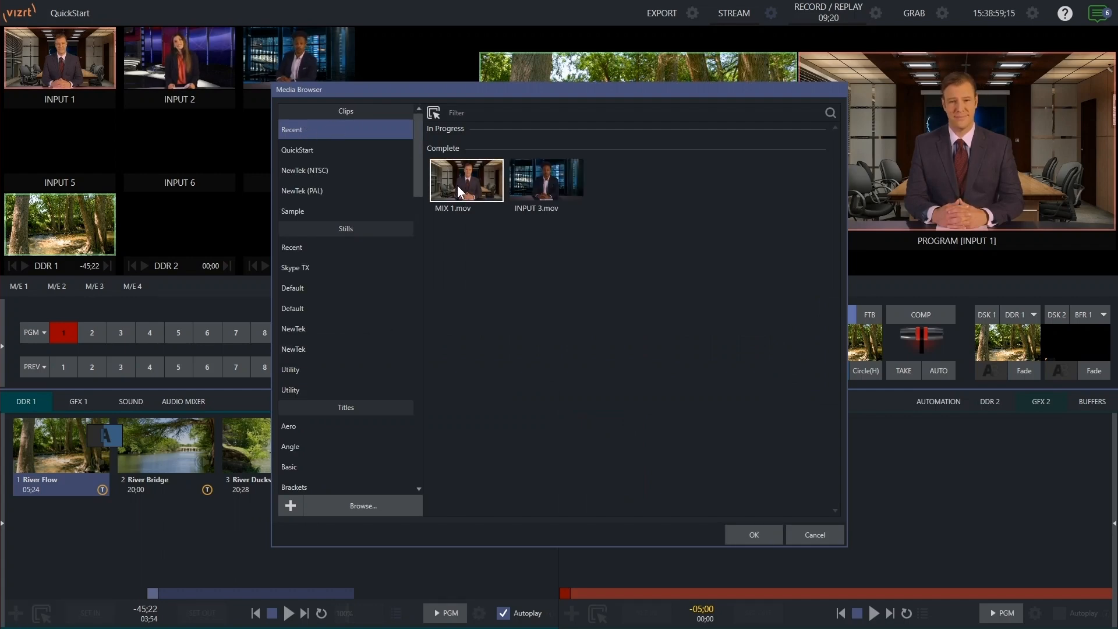
click(548, 182)
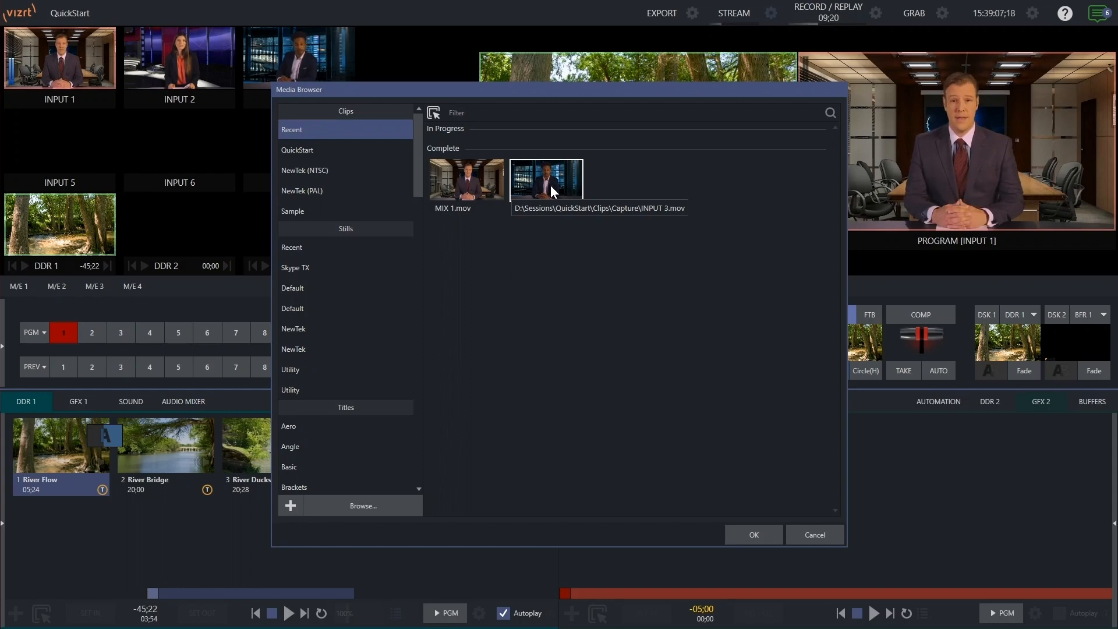
click(823, 535)
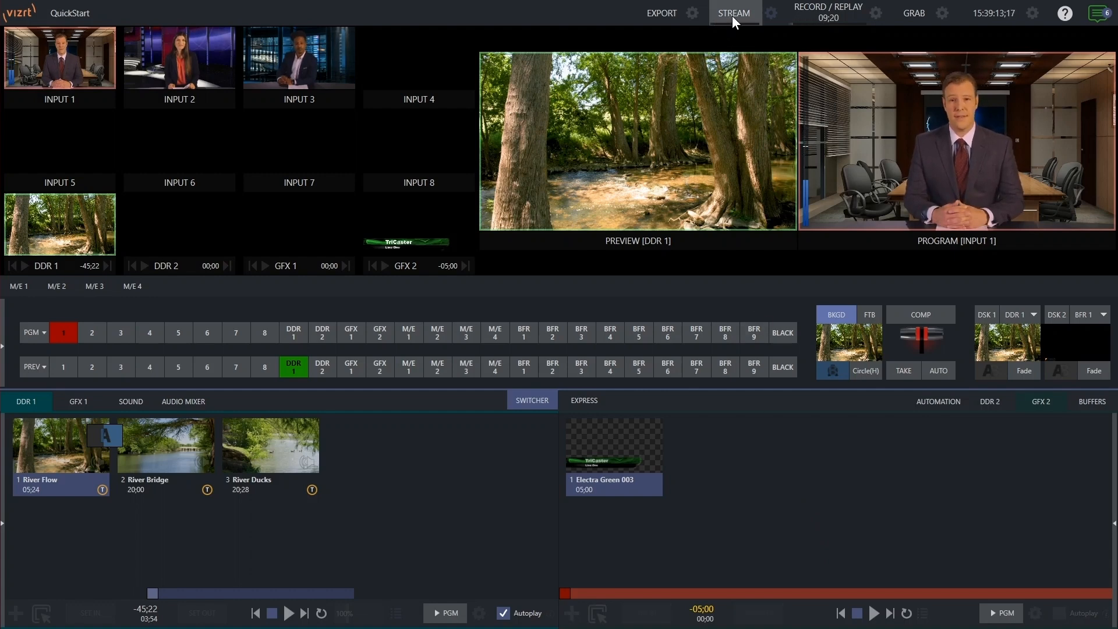
- Open the encoder configuration for stream output 1 and try the Low, Medium and High presets
click(772, 15)
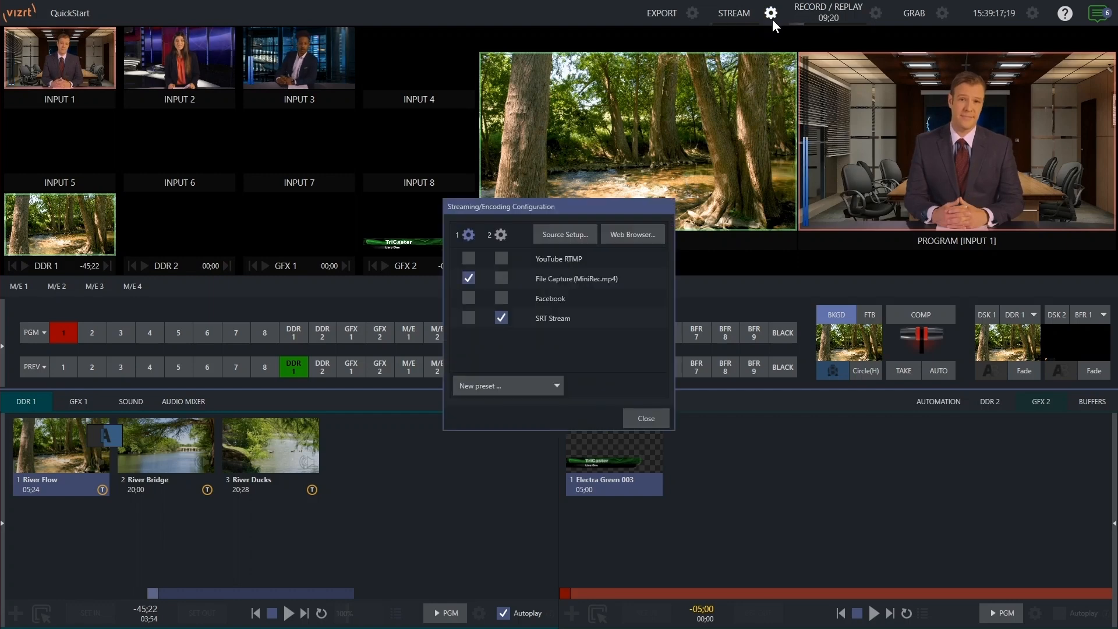
click(468, 234)
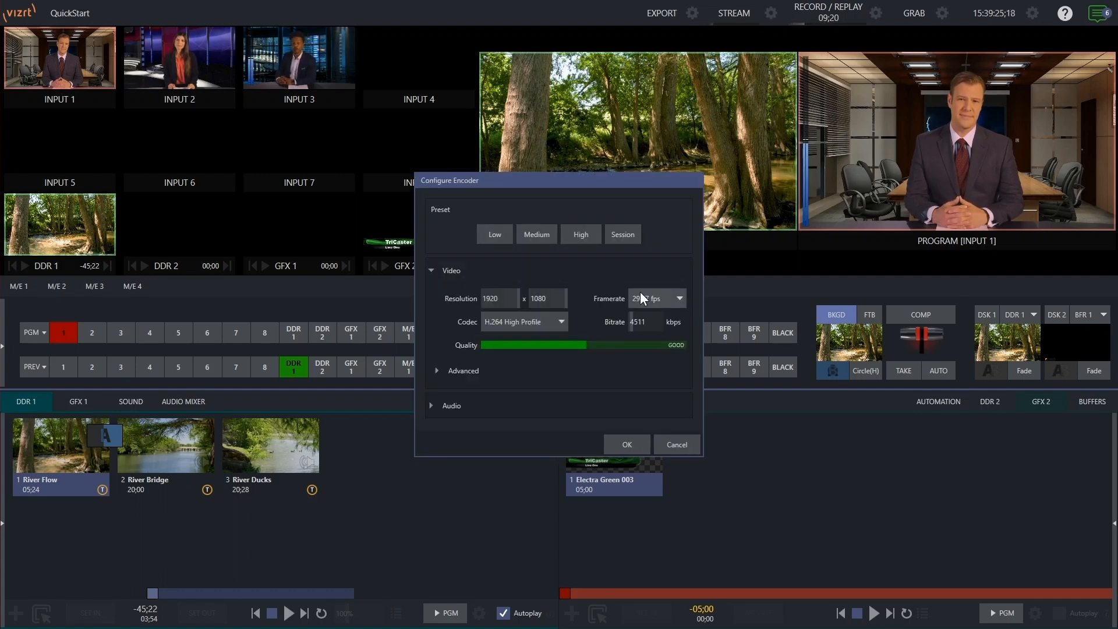
click(493, 234)
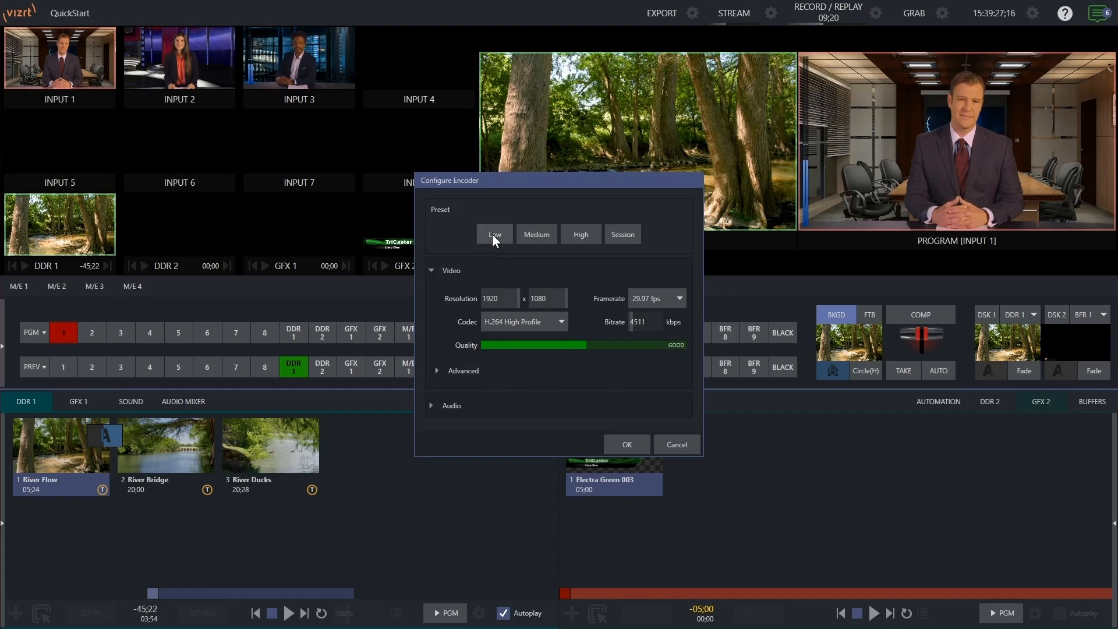
click(534, 234)
click(576, 235)
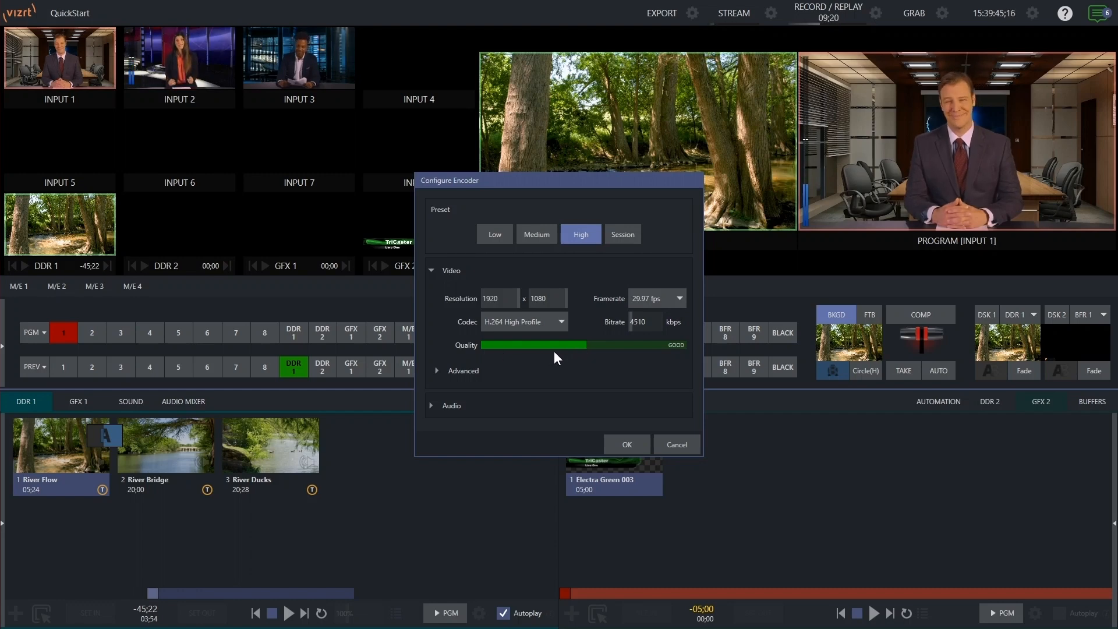
- Adjust the video bitrate and switch the frame rate to 59.94 fps and back to 29.97 fps
mouse_move(655, 321)
mouse_down()
mouse_move(632, 319)
mouse_move(648, 325)
mouse_up()
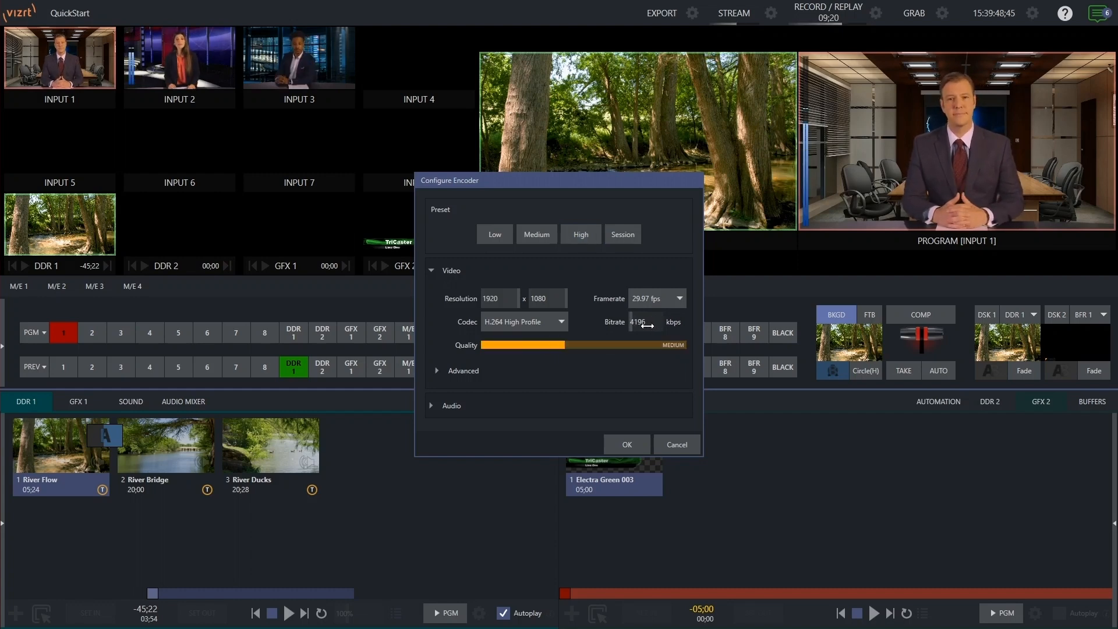
click(663, 300)
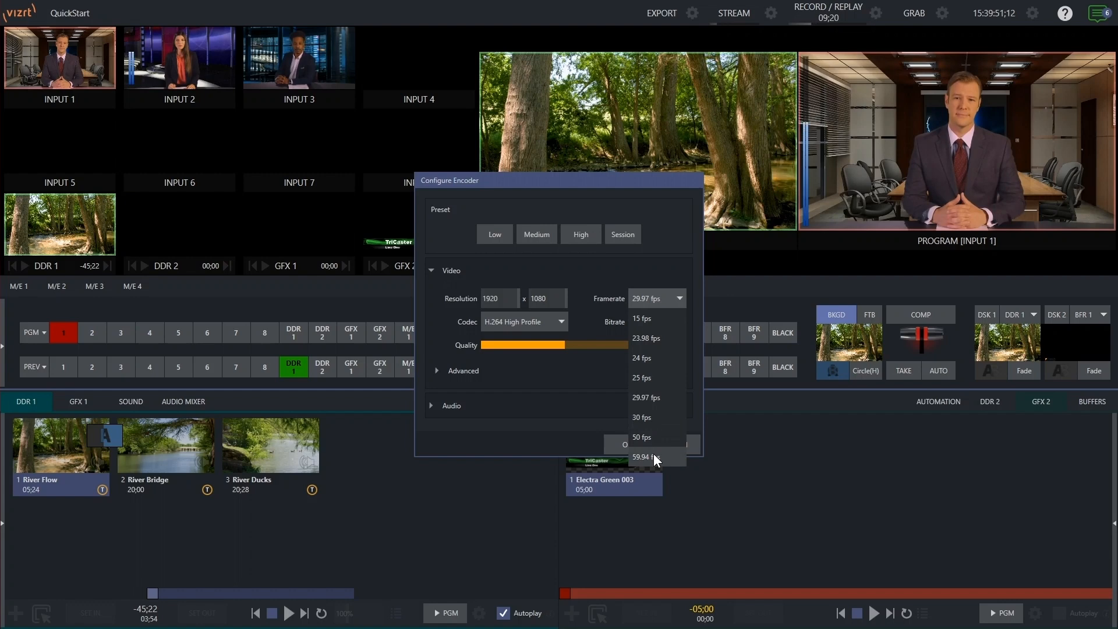
click(653, 455)
drag(645, 322, 647, 322)
click(651, 300)
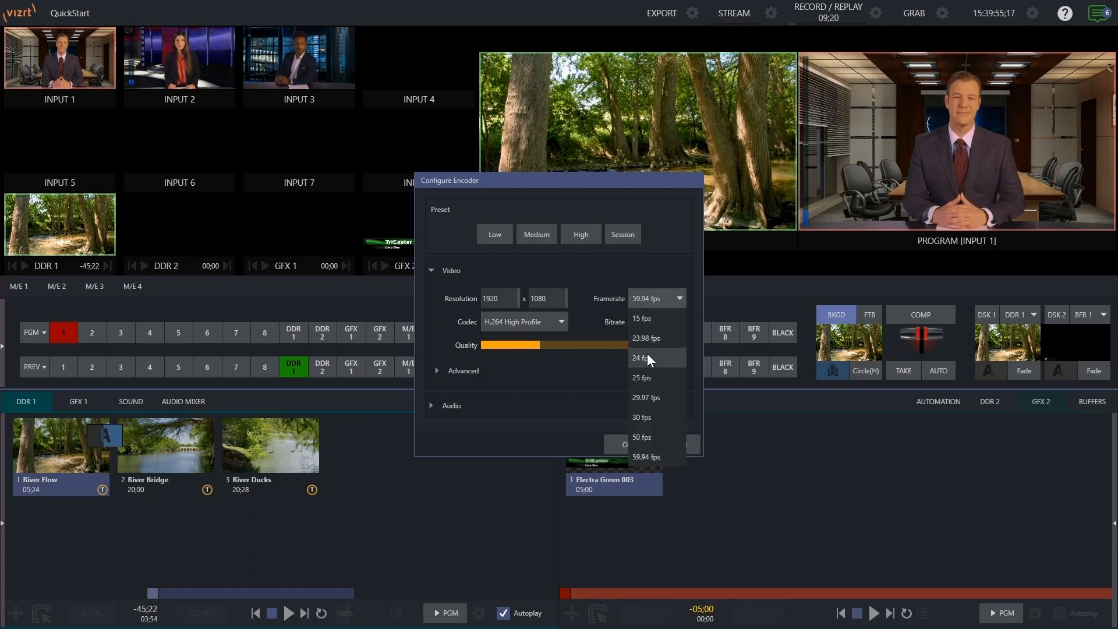
click(647, 395)
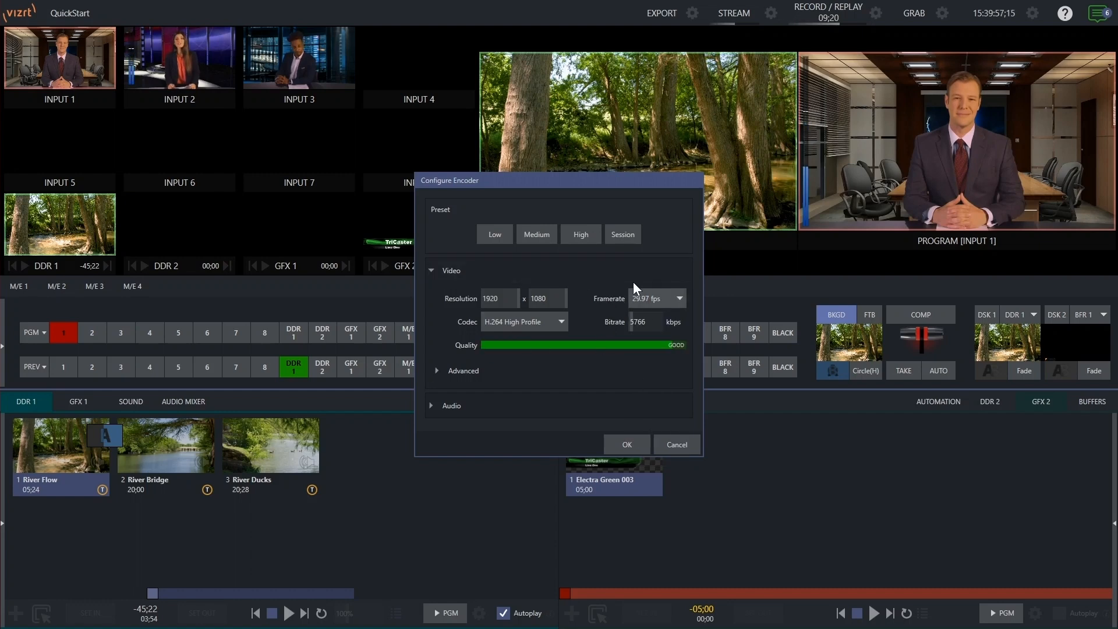
- Expand the Advanced and Audio encoder settings and confirm the encoder configuration
click(485, 373)
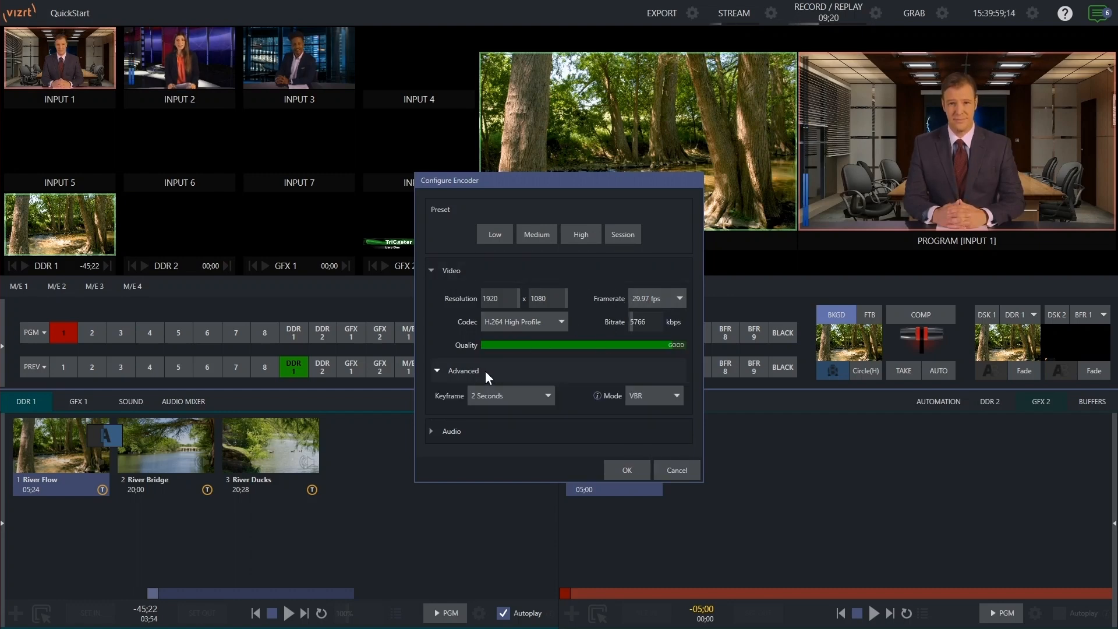
click(488, 429)
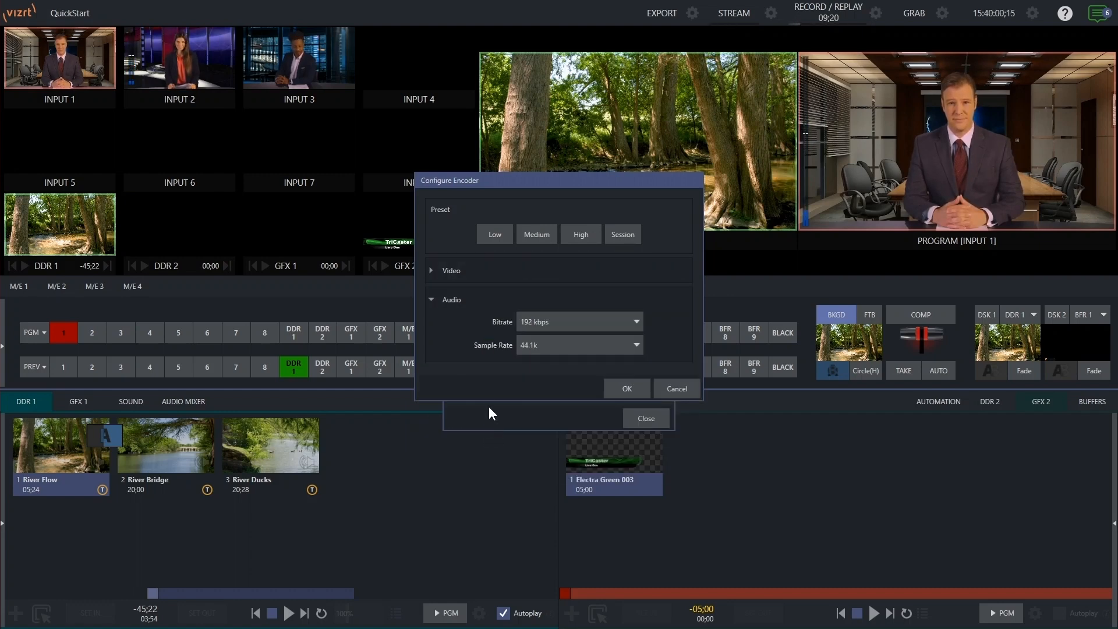
click(626, 388)
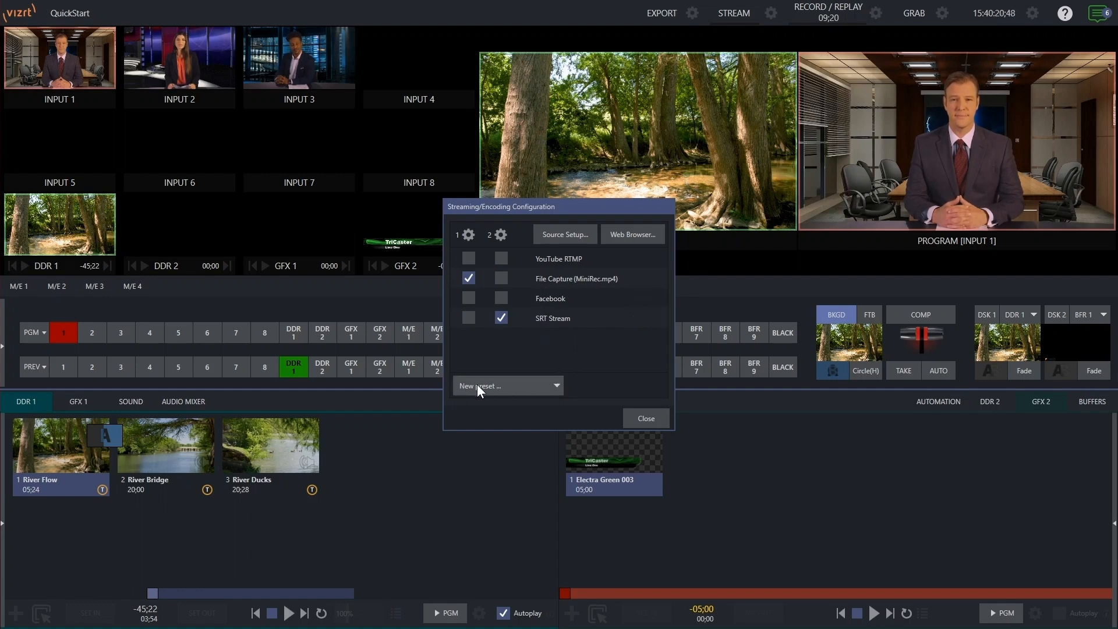
- View the list of available new streaming presets
click(546, 388)
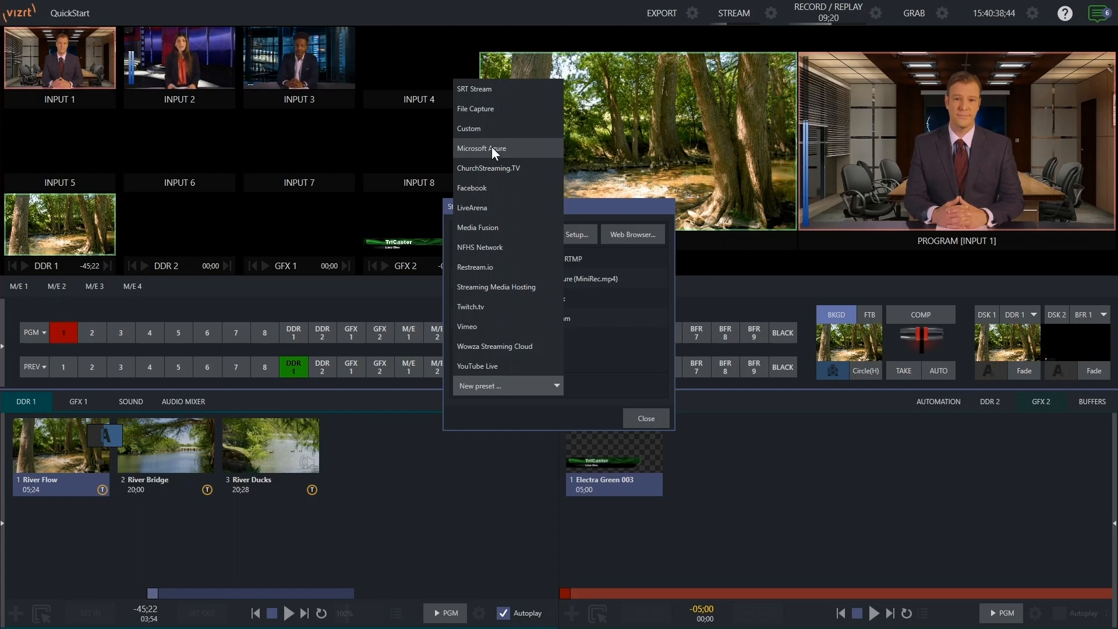
click(599, 344)
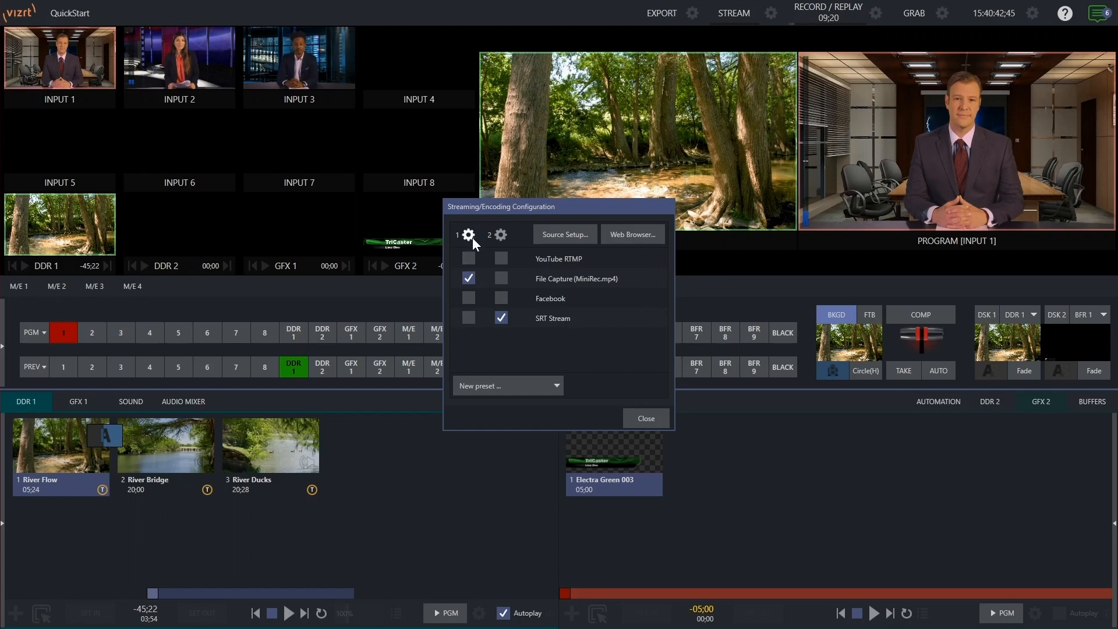
- Toggle YouTube RTMP and Facebook on and off for output 1, then close the streaming configuration
click(467, 258)
click(468, 297)
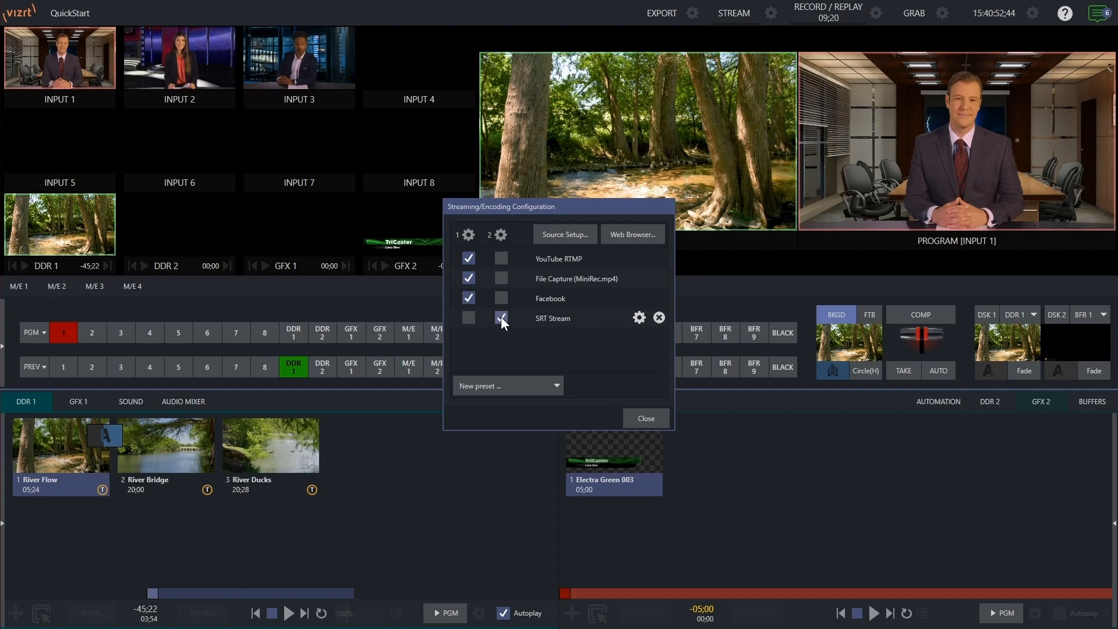
click(468, 298)
click(468, 258)
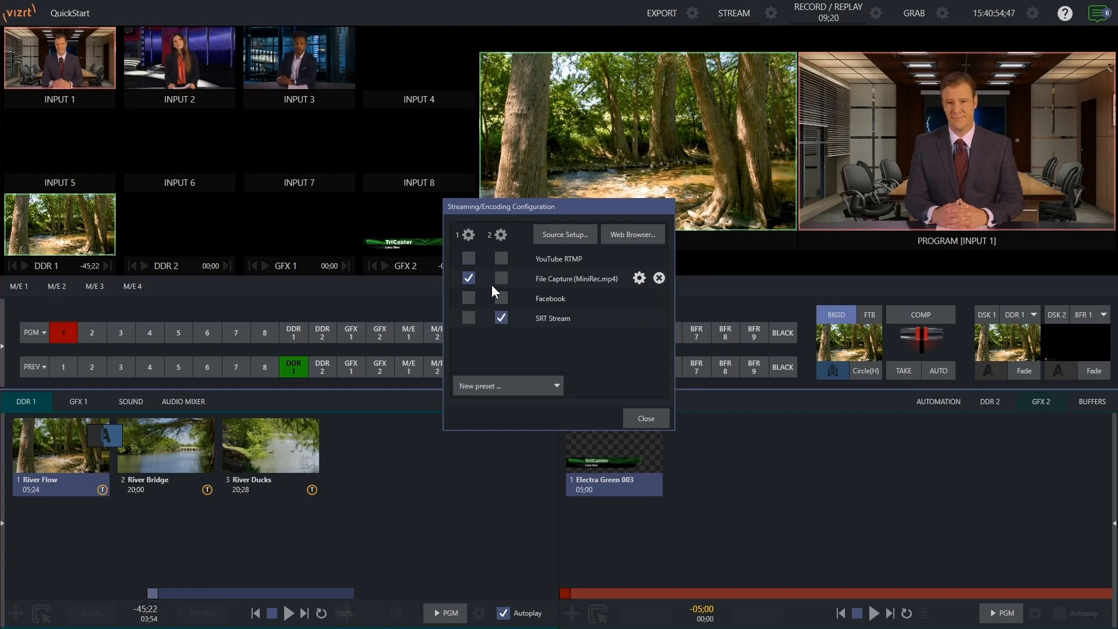
click(651, 416)
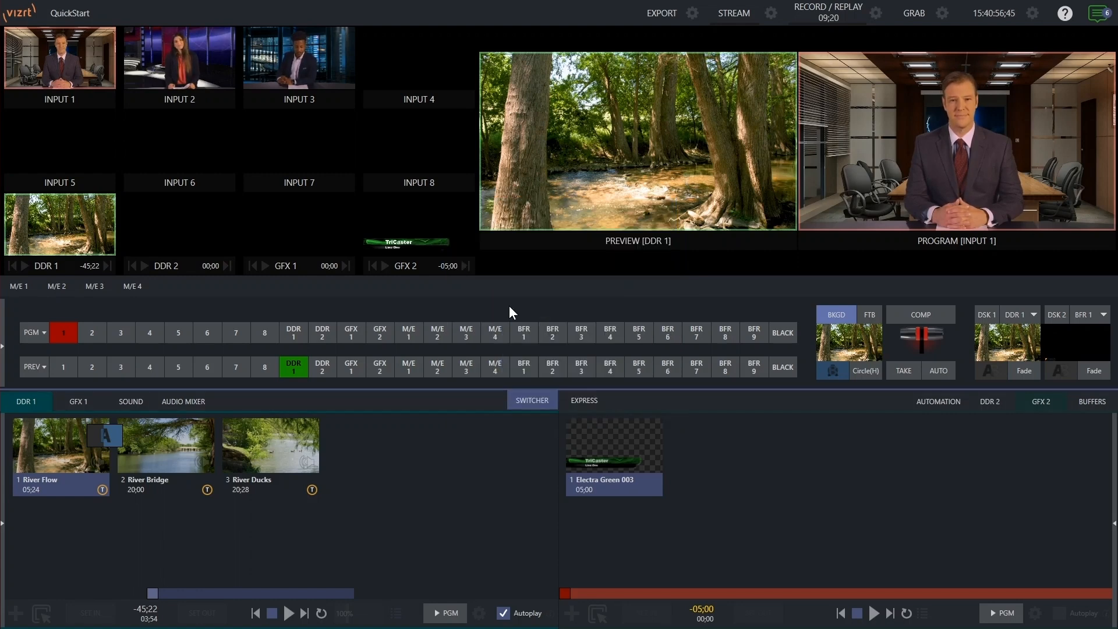
- Start streaming, then stop the stream
click(732, 13)
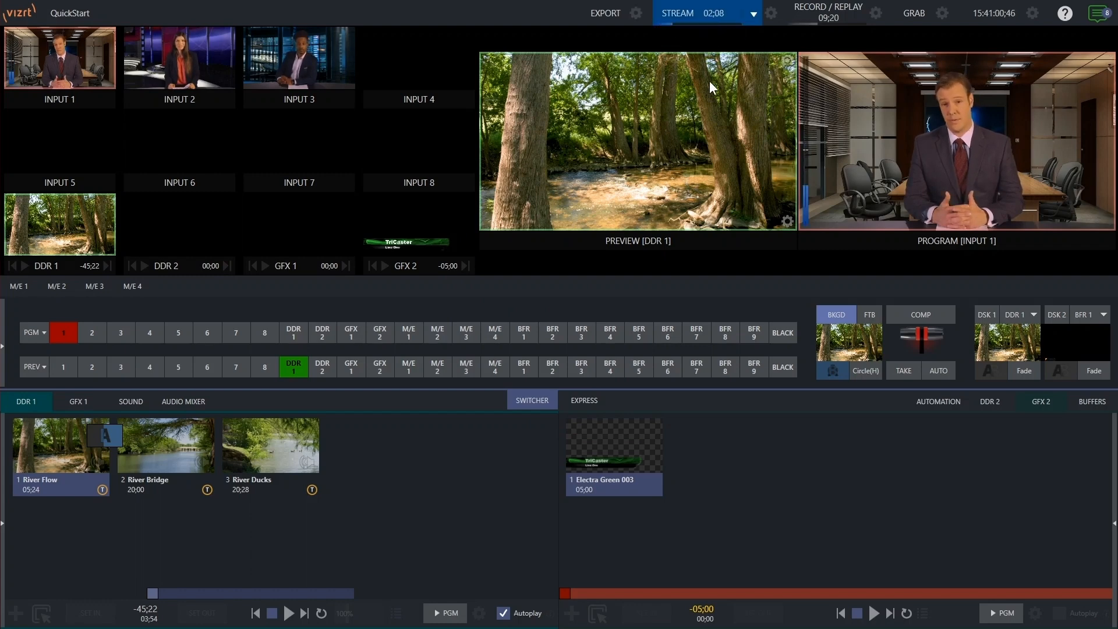
click(754, 9)
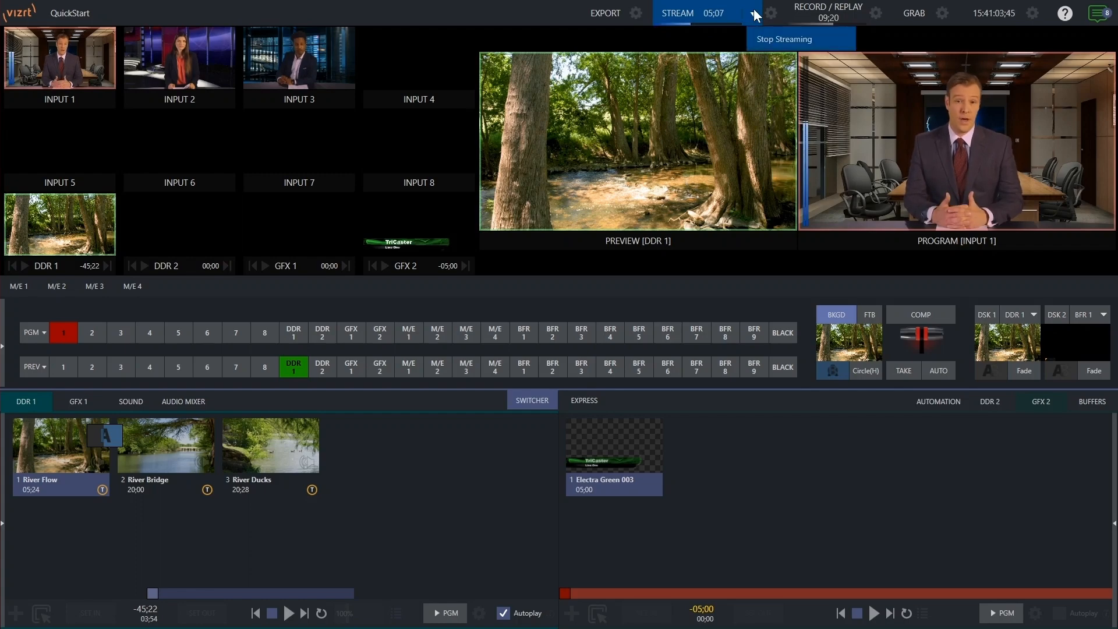
click(782, 39)
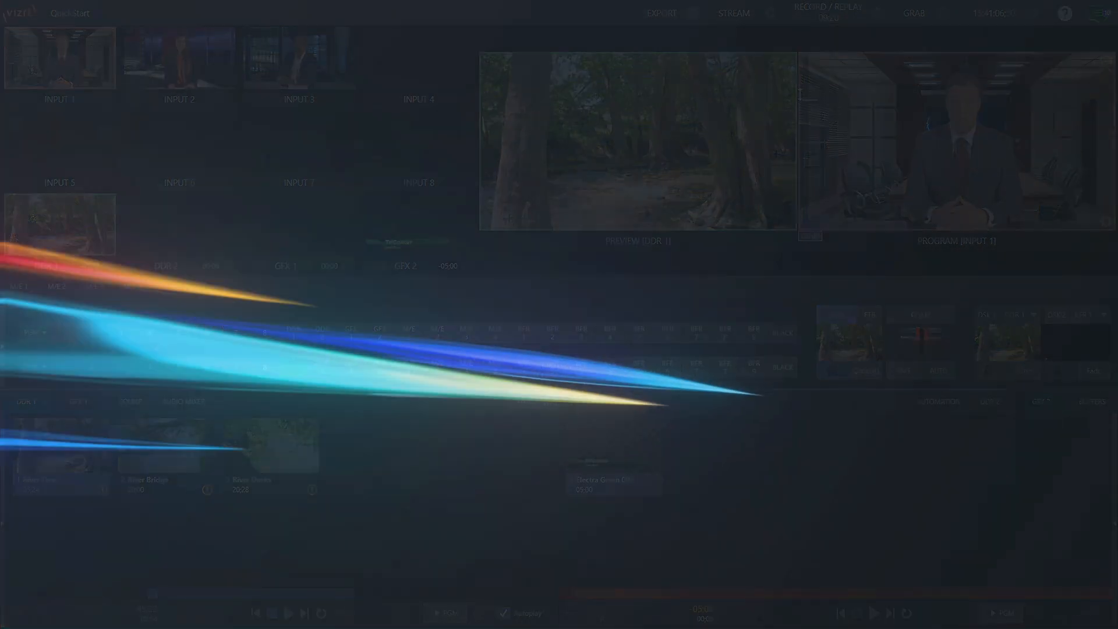